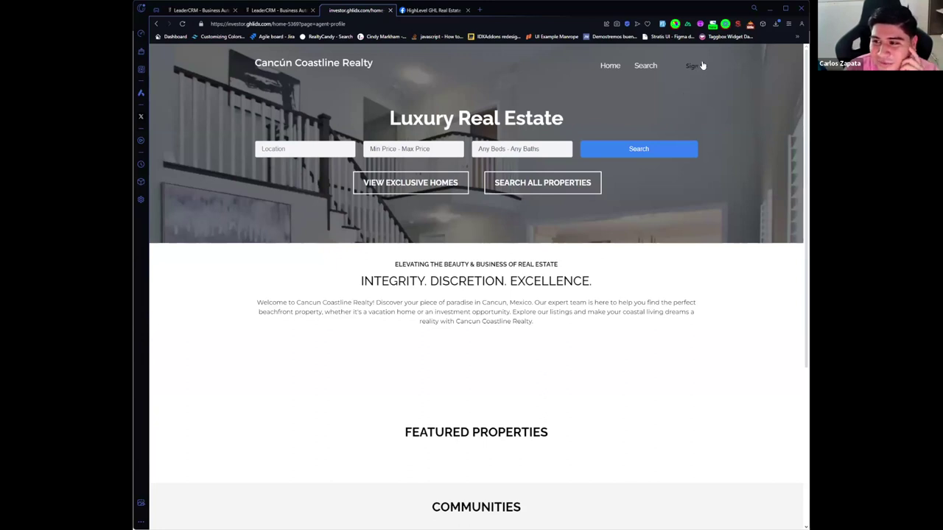
Step: Open the sign-in window, briefly try the seller sign-up option, and return to the Sign In tab
{"action": "left_click", "coordinate": [696, 68]}
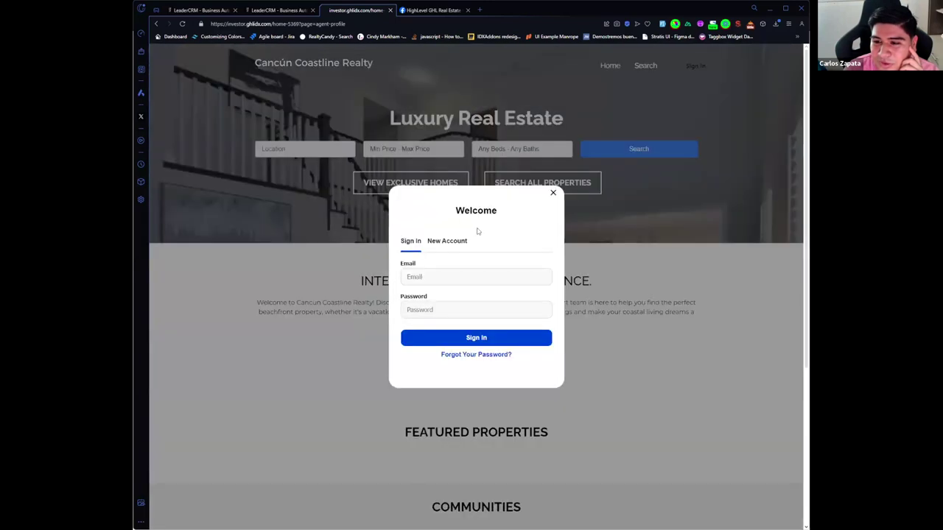
{"action": "left_click", "coordinate": [442, 245]}
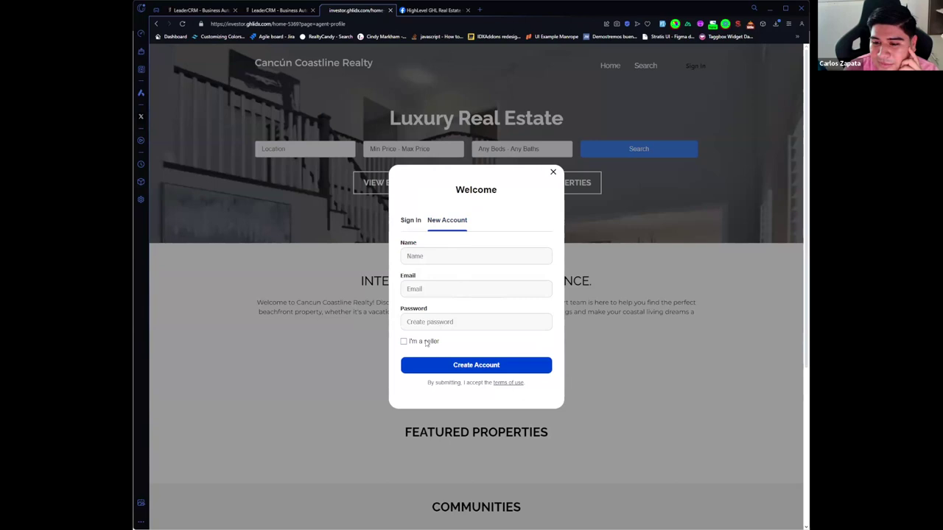
{"action": "left_click", "coordinate": [428, 343]}
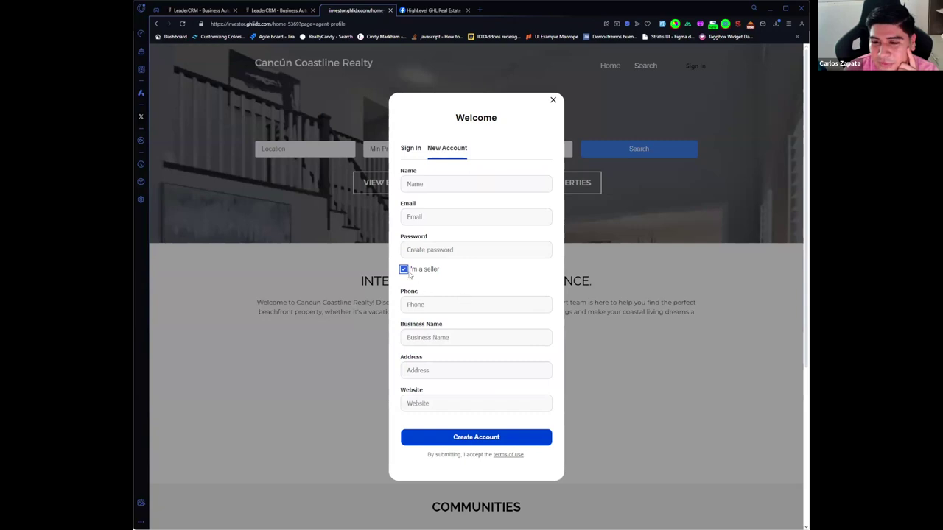
{"action": "left_click", "coordinate": [404, 270]}
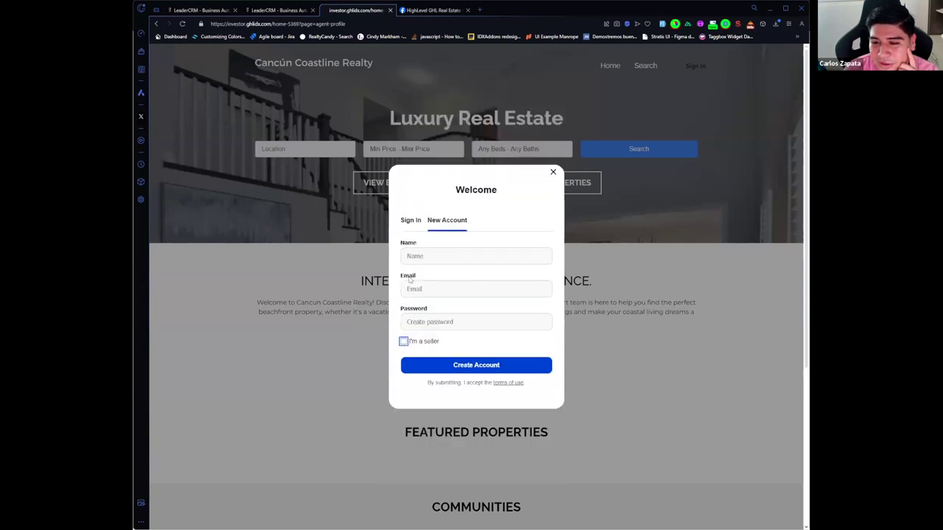
{"action": "left_click", "coordinate": [410, 221]}
Step: Submit the existing test account's email and password, which are rejected as invalid credentials
{"action": "left_click", "coordinate": [427, 276]}
{"action": "left_click", "coordinate": [422, 307]}
{"action": "left_click", "coordinate": [435, 277]}
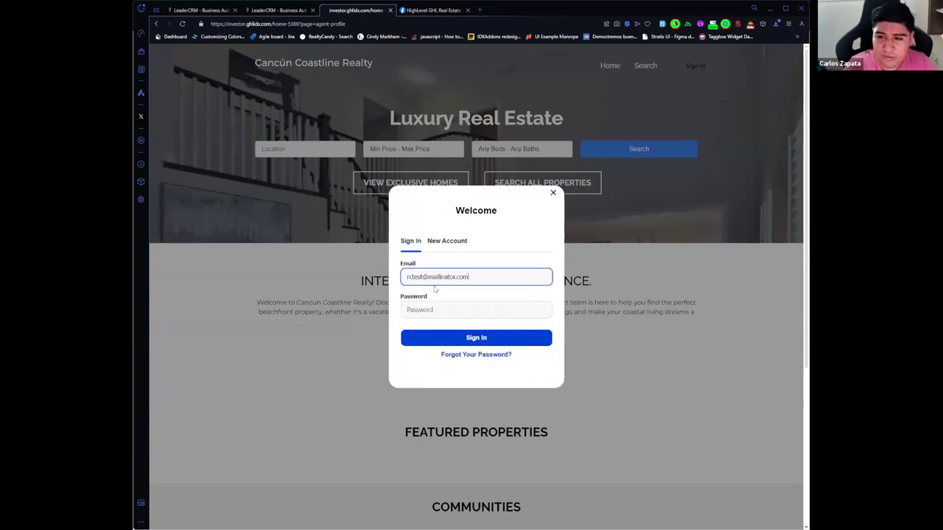
{"action": "key", "text": "Tab"}
{"action": "type", "text": "********"}
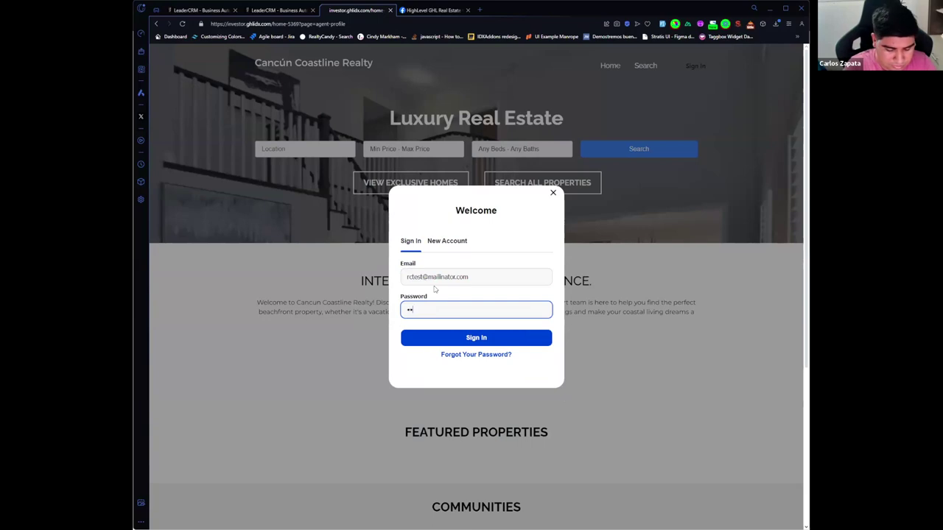
{"action": "key", "text": "Return"}
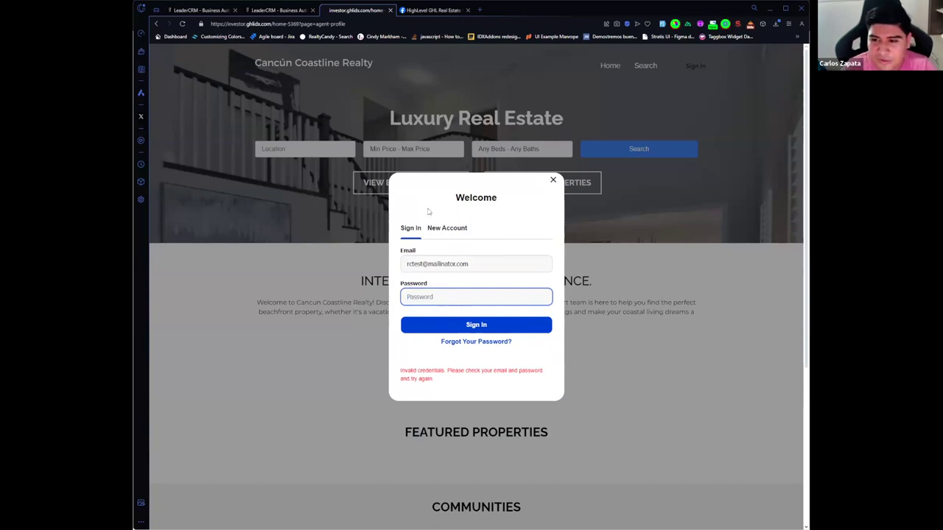
Step: Start a new account with its name, email and password, registered as a seller
{"action": "left_click", "coordinate": [446, 231]}
{"action": "left_click", "coordinate": [454, 251]}
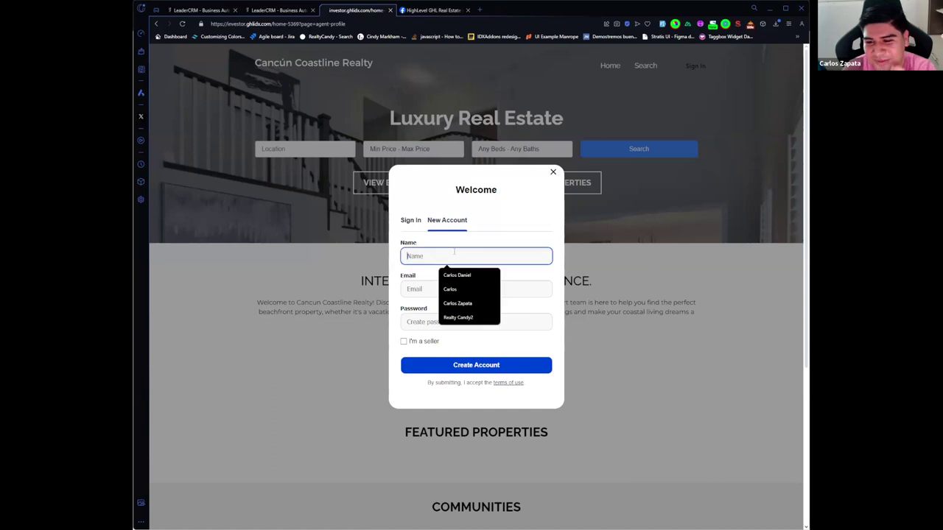
{"action": "type", "text": "Rea"}
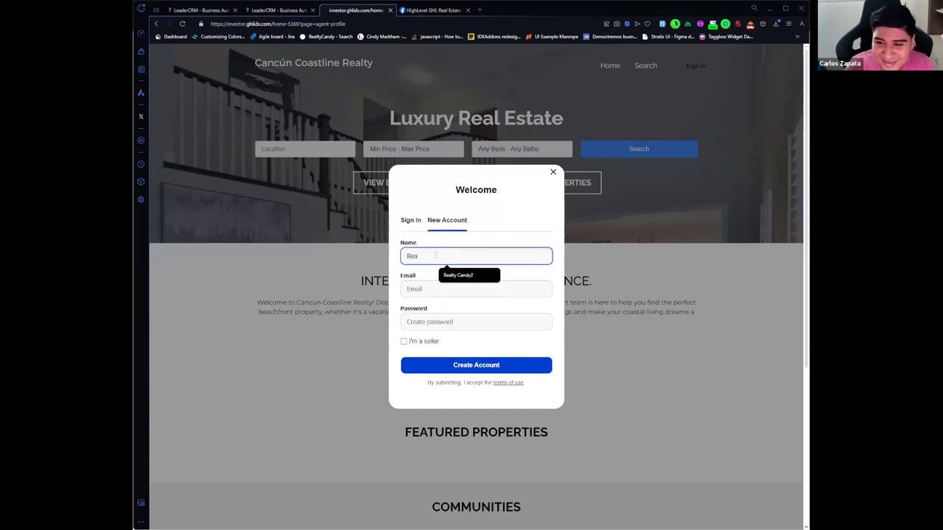
{"action": "left_click", "coordinate": [460, 277]}
{"action": "left_click", "coordinate": [460, 285]}
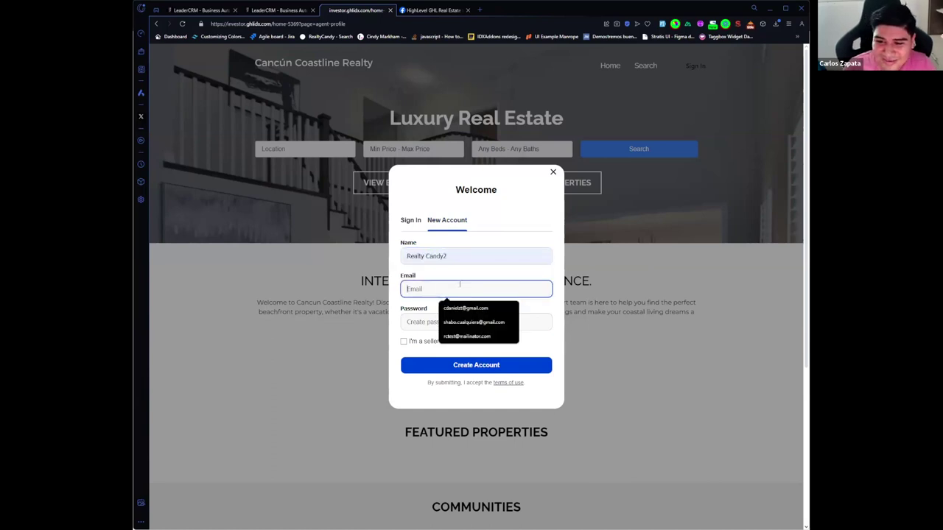
{"action": "key", "text": "Tab"}
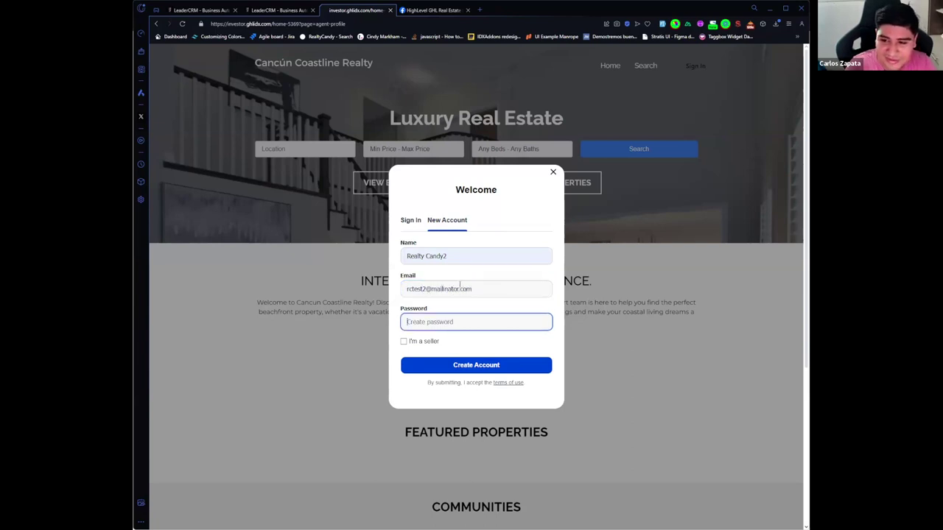
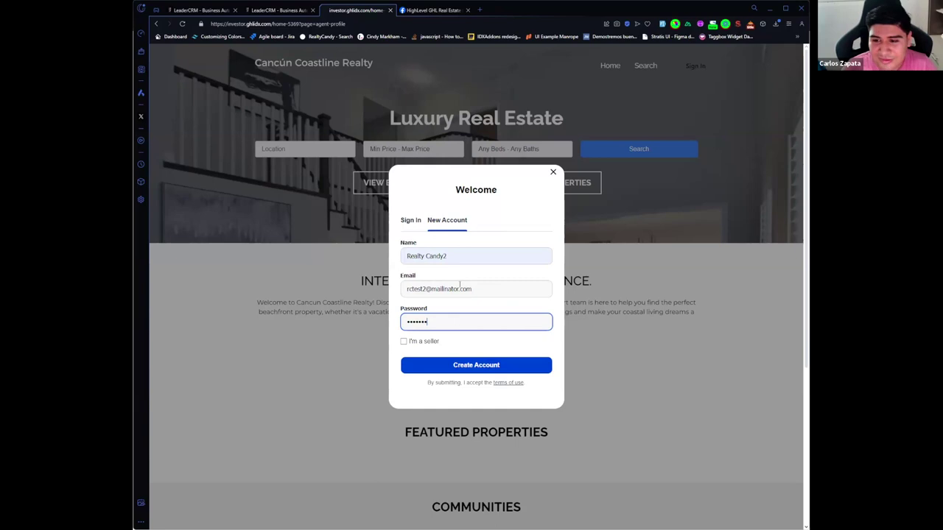
{"action": "left_click", "coordinate": [404, 342]}
Step: Fill the seller's phone, business name RealtyCandy, business address and website.com, then create the account
{"action": "left_click", "coordinate": [455, 308]}
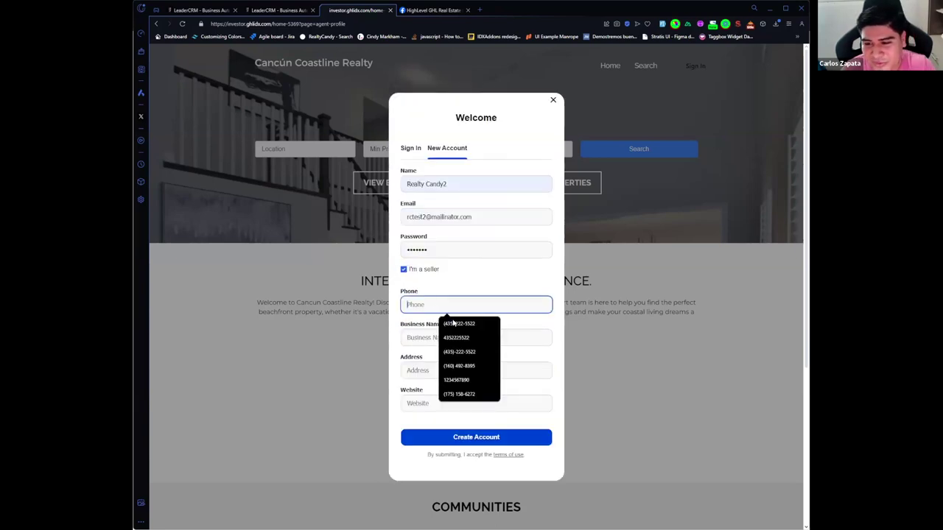
{"action": "left_click", "coordinate": [454, 337]}
{"action": "left_click", "coordinate": [455, 337]}
{"action": "left_click", "coordinate": [455, 355]}
{"action": "left_click", "coordinate": [454, 370]}
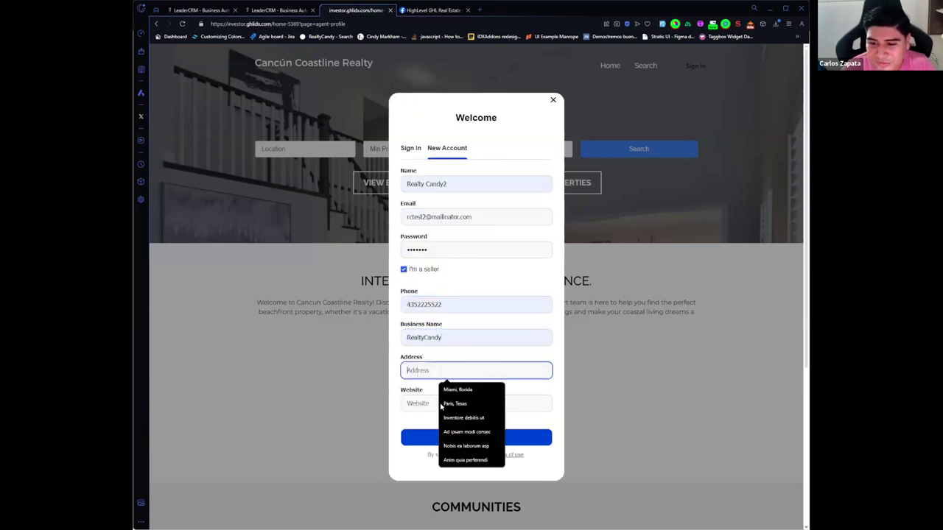
{"action": "left_click", "coordinate": [458, 392]}
{"action": "left_click", "coordinate": [455, 403]}
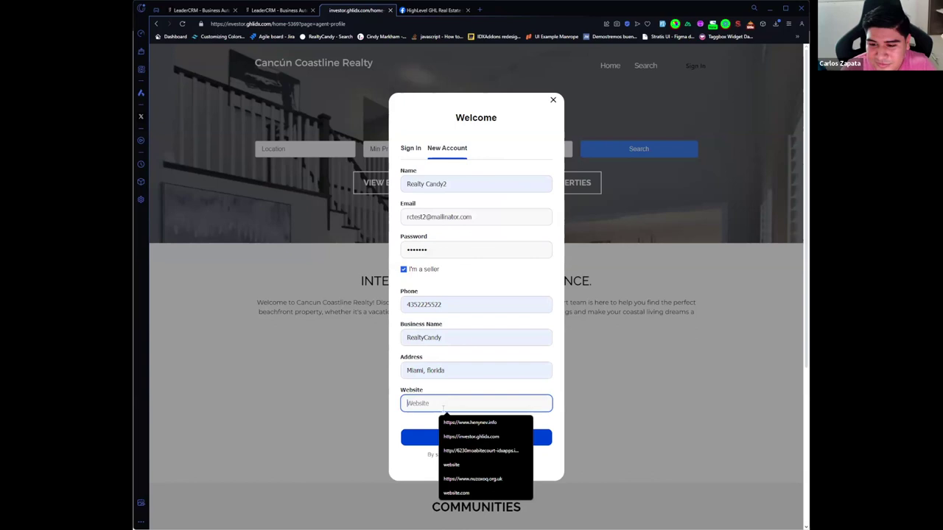
{"action": "left_click", "coordinate": [464, 493]}
{"action": "left_click", "coordinate": [442, 440]}
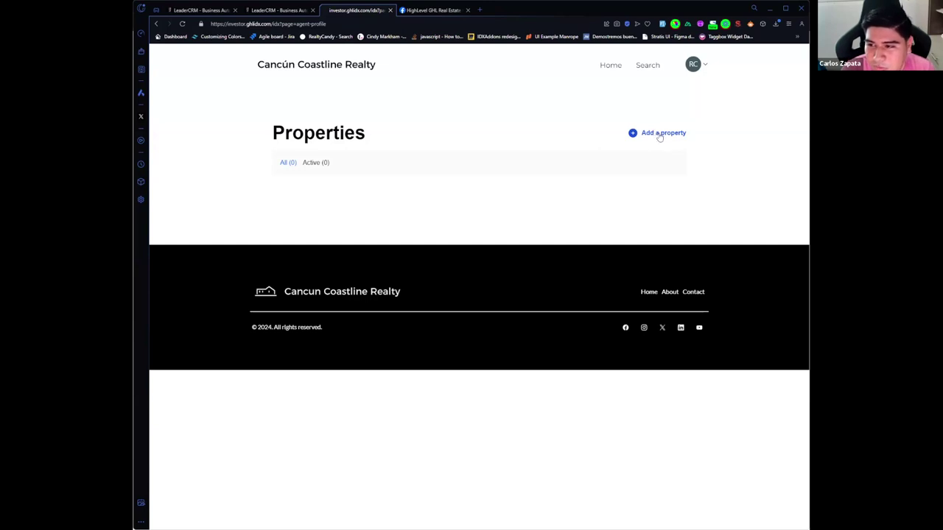
{"action": "left_click", "coordinate": [659, 135]}
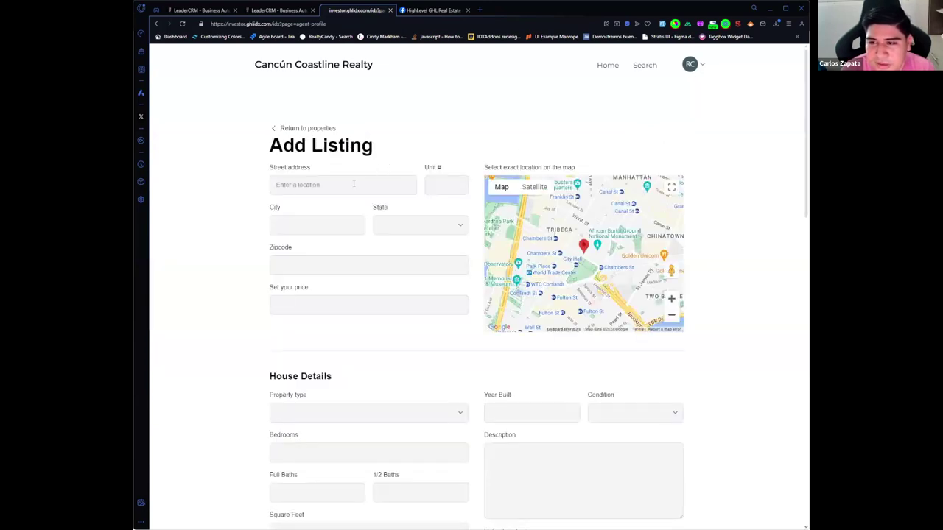
{"action": "scroll", "coordinate": [436, 288], "scroll_direction": "down", "scroll_amount": 6}
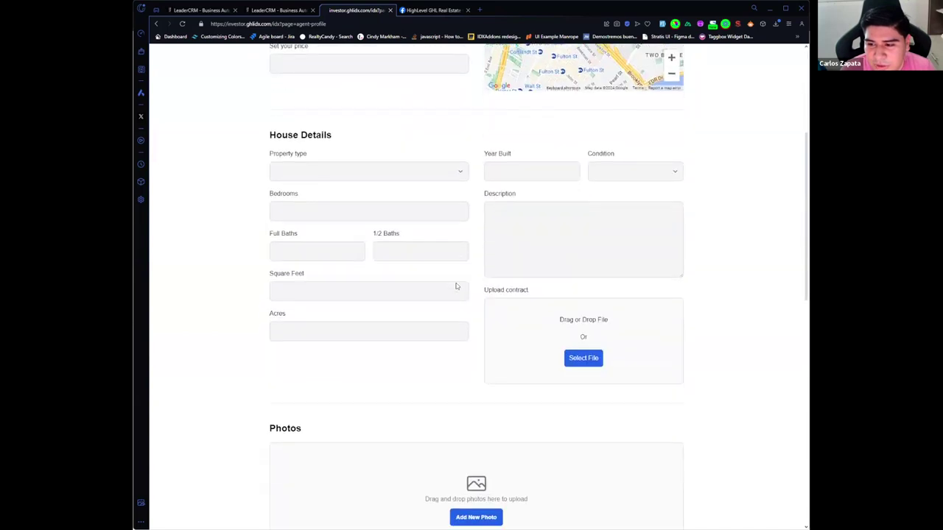
{"action": "scroll", "coordinate": [456, 282], "scroll_direction": "down", "scroll_amount": 5}
{"action": "scroll", "coordinate": [452, 280], "scroll_direction": "up", "scroll_amount": 4}
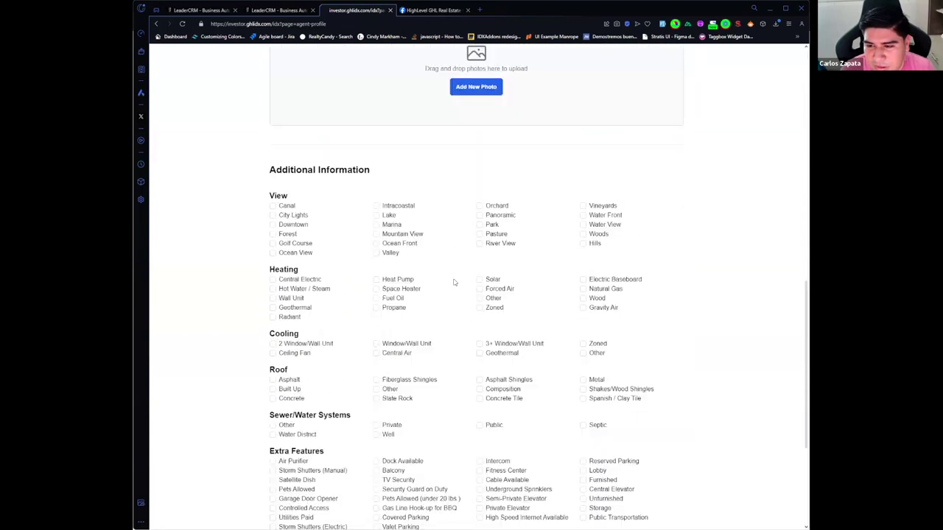
{"action": "scroll", "coordinate": [454, 275], "scroll_direction": "up", "scroll_amount": 7}
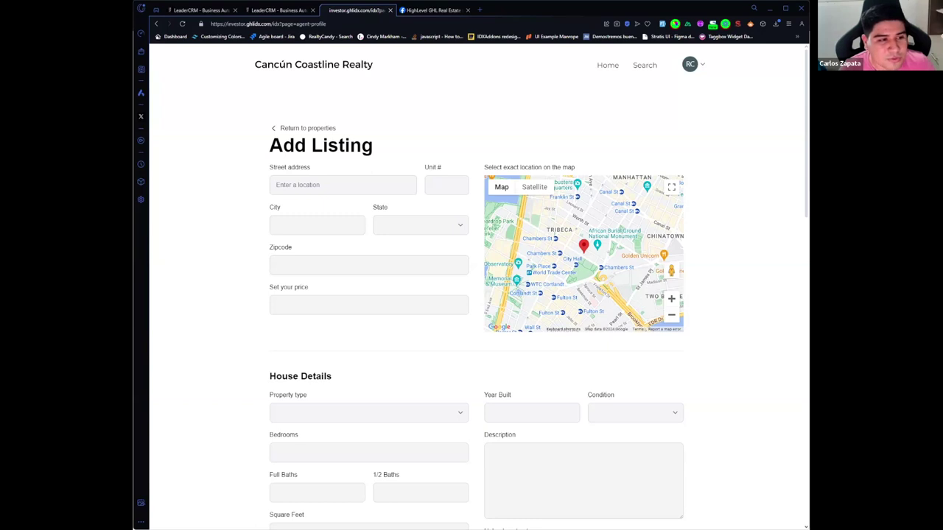
{"action": "left_click", "coordinate": [302, 190]}
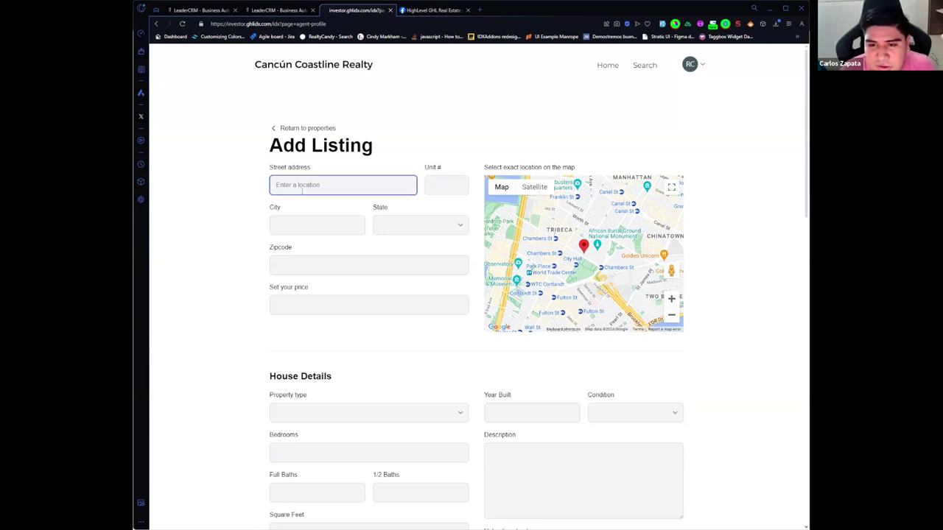
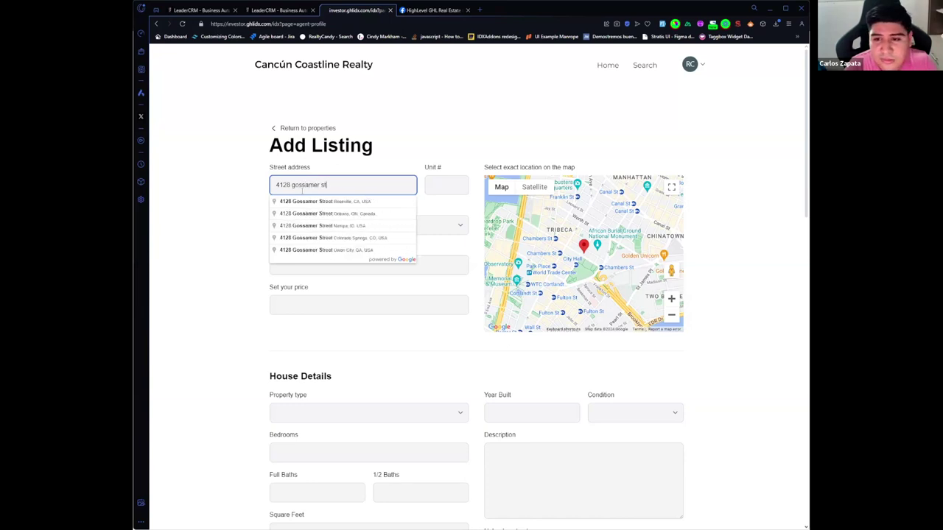
{"action": "left_click", "coordinate": [337, 204]}
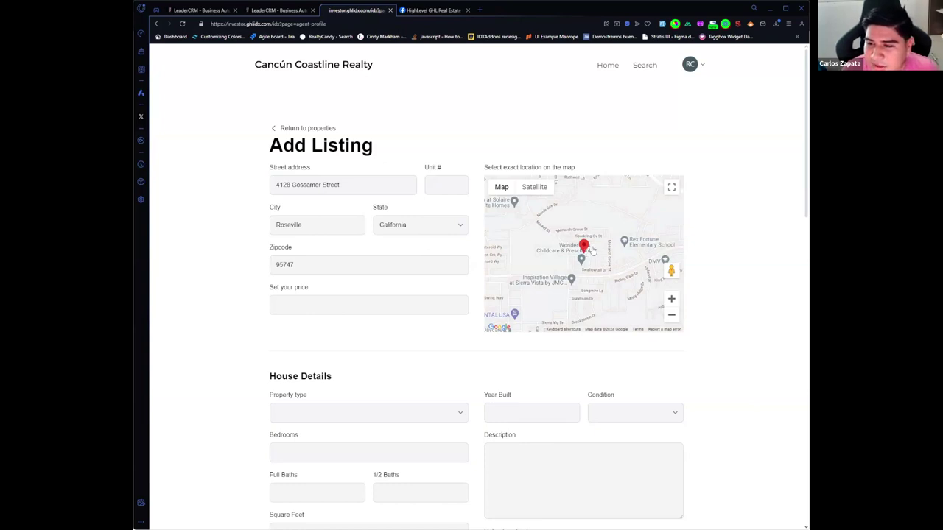
Step: Set type Single Family Residence with 2 bedrooms, 1 bath, 2 half baths and 1405 sq ft
{"action": "scroll", "coordinate": [342, 262], "scroll_direction": "down", "scroll_amount": 1}
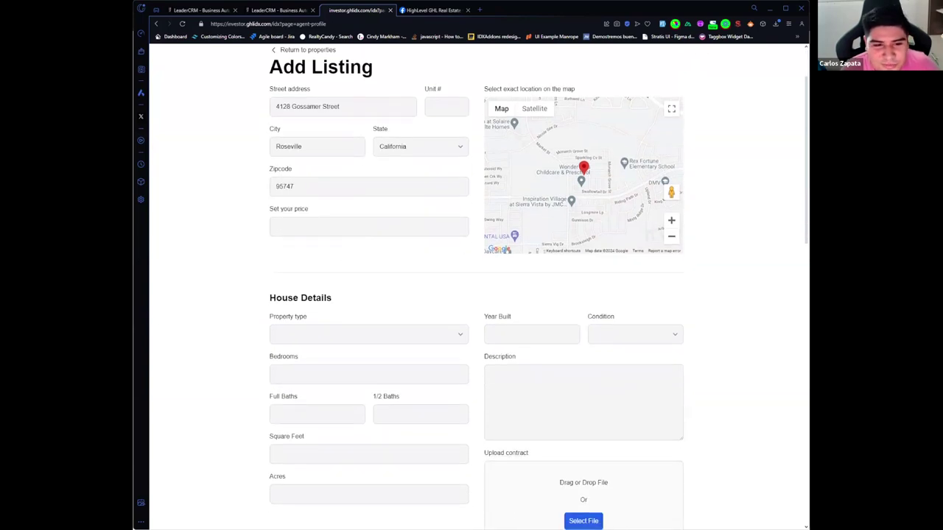
{"action": "scroll", "coordinate": [309, 221], "scroll_direction": "down", "scroll_amount": 3}
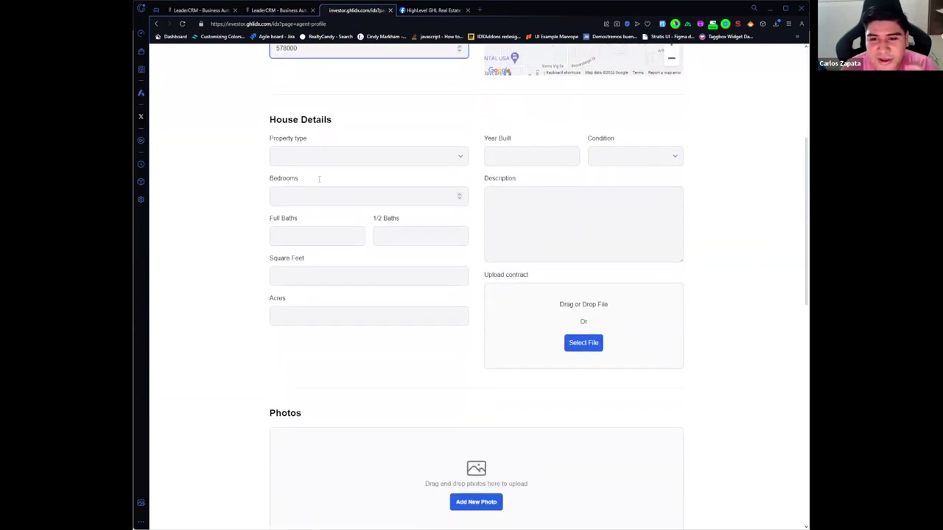
{"action": "left_click", "coordinate": [317, 143]}
{"action": "left_click", "coordinate": [317, 158]}
{"action": "left_click", "coordinate": [311, 184]}
{"action": "type", "text": "2"}
{"action": "left_click", "coordinate": [324, 218]}
{"action": "type", "text": "1"}
{"action": "left_click", "coordinate": [416, 218]}
{"action": "type", "text": "2"}
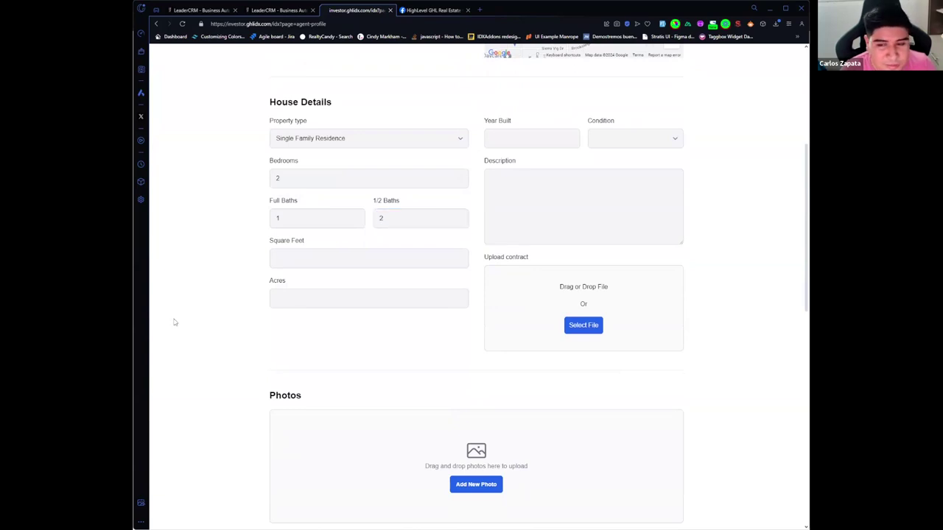
{"action": "key", "text": "Tab"}
{"action": "type", "text": "1405"}
Step: Enter year built 2003, condition New, and paste the property description
{"action": "left_click", "coordinate": [550, 132]}
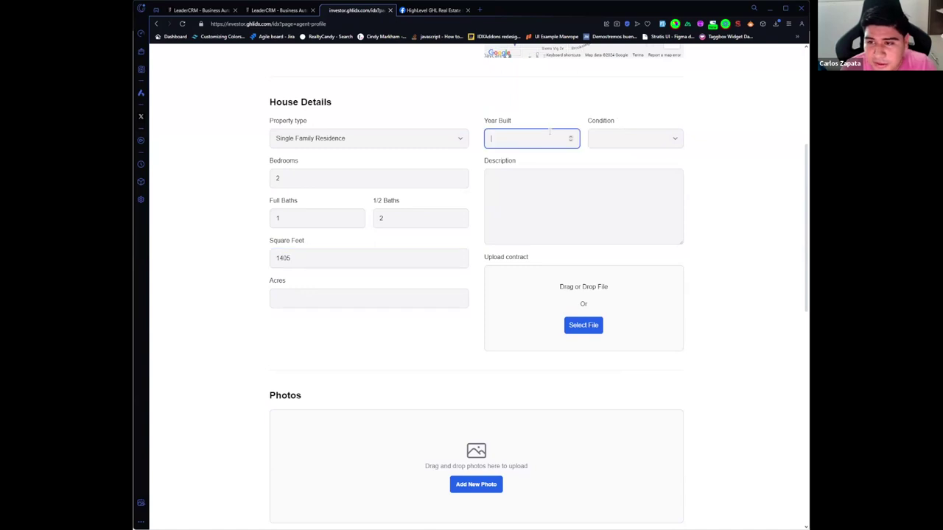
{"action": "type", "text": "200"}
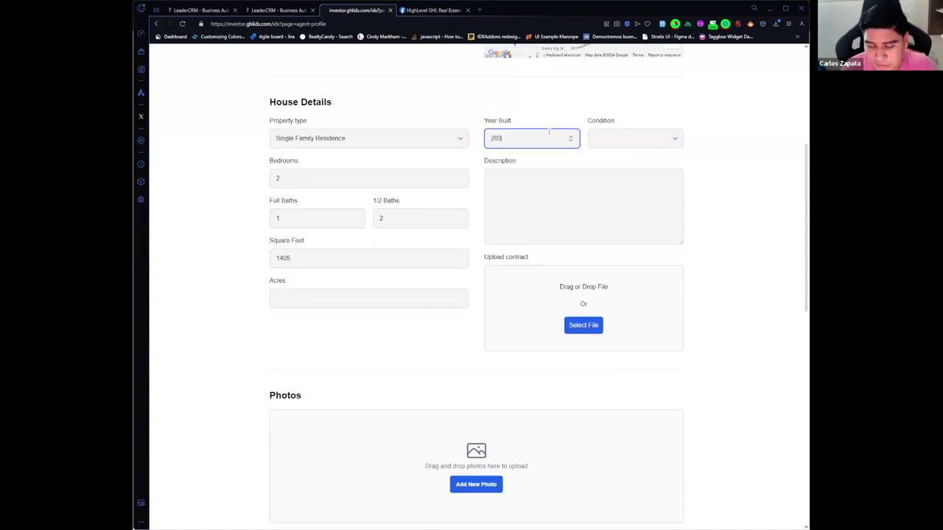
{"action": "type", "text": "3"}
{"action": "left_click", "coordinate": [620, 142]}
{"action": "left_click", "coordinate": [605, 160]}
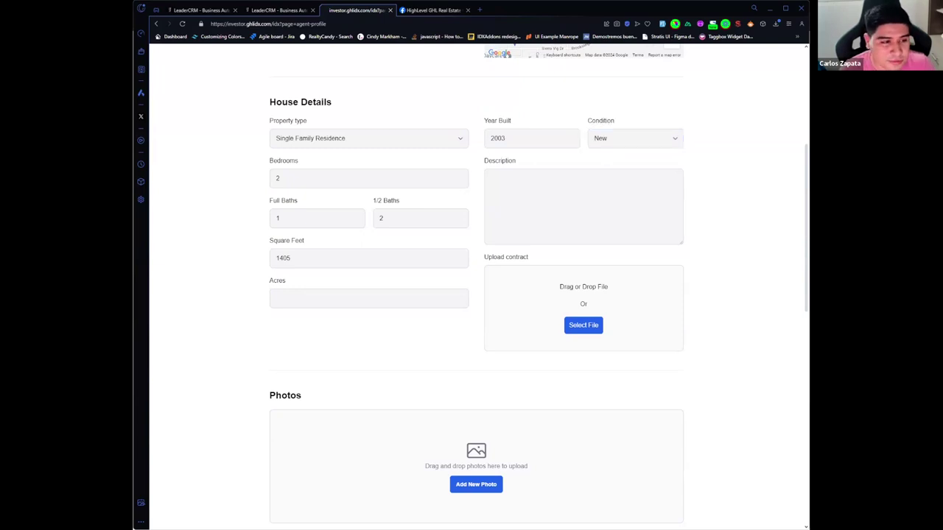
{"action": "left_click", "coordinate": [600, 190]}
{"action": "key", "text": "ctrl+v"}
{"action": "scroll", "coordinate": [545, 221], "scroll_direction": "down", "scroll_amount": 3}
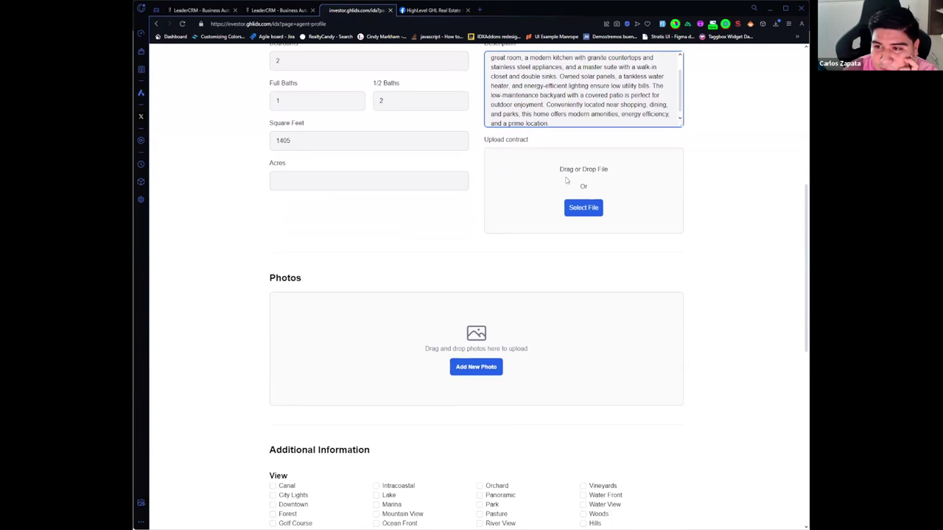
Step: Attach Simple Contract.pdf as the listing's contract file
{"action": "left_click", "coordinate": [581, 210]}
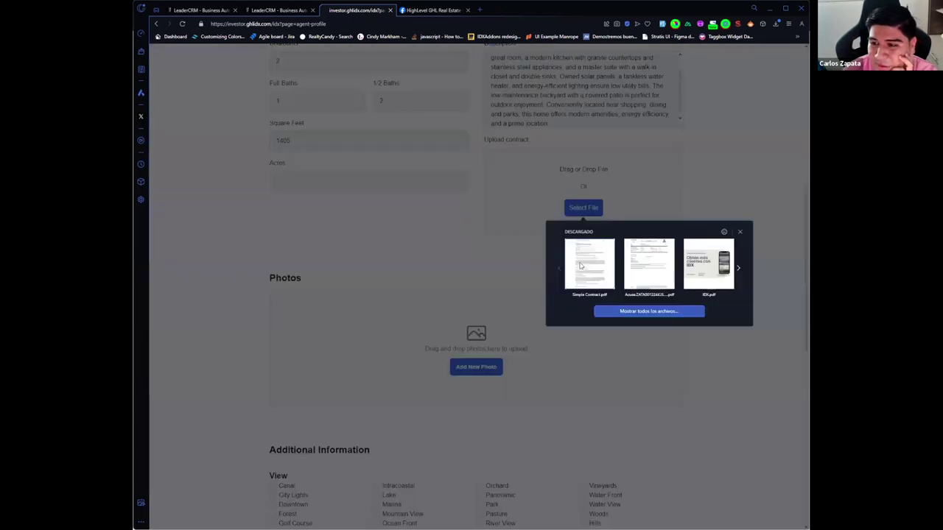
{"action": "left_click", "coordinate": [581, 261]}
{"action": "scroll", "coordinate": [558, 209], "scroll_direction": "down", "scroll_amount": 3}
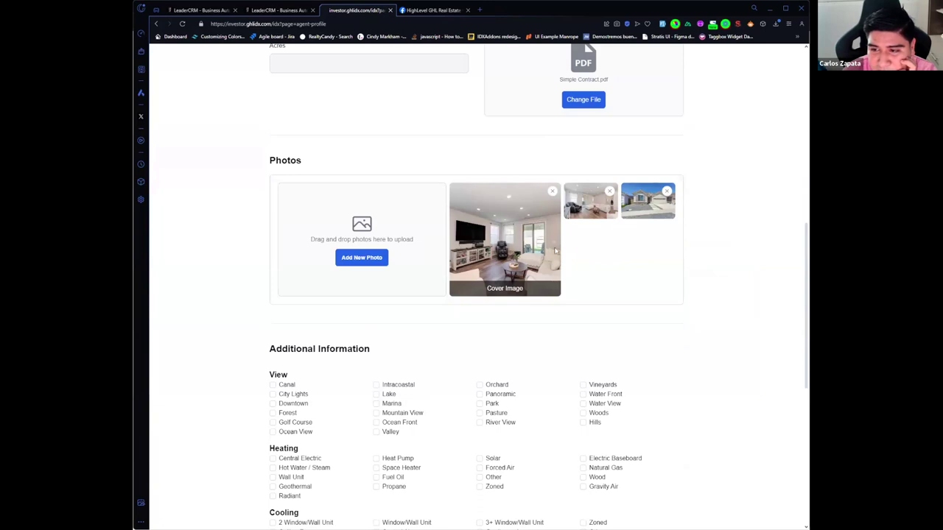
Step: Make the house exterior the cover photo and tick the Canal, City Lights and Downtown views
{"action": "left_click", "coordinate": [653, 213]}
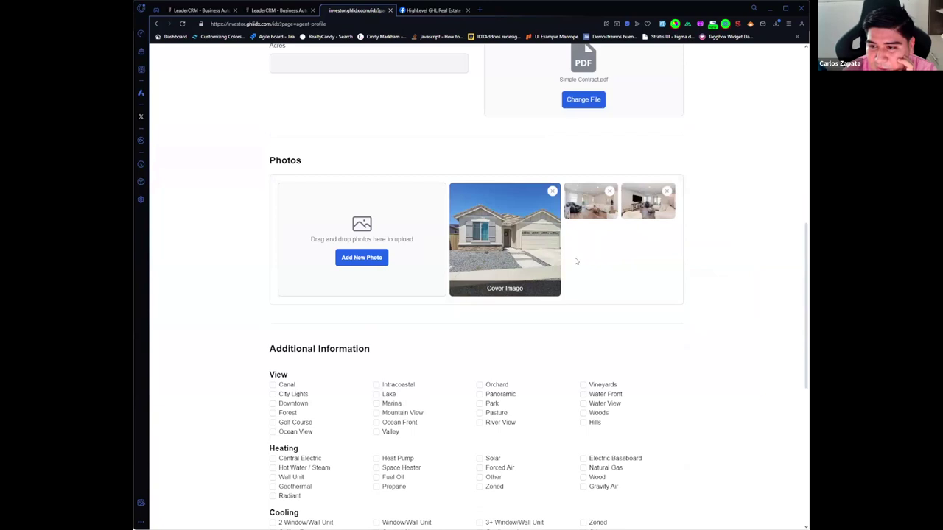
{"action": "scroll", "coordinate": [574, 258], "scroll_direction": "down", "scroll_amount": 3}
{"action": "left_click", "coordinate": [272, 229]}
{"action": "left_click", "coordinate": [272, 238]}
{"action": "left_click", "coordinate": [272, 247]}
Step: Tick Wall Unit and Geothermal heating, Ceiling Fan and Window/Wall Unit cooling, Built Up roof, then save
{"action": "scroll", "coordinate": [274, 251], "scroll_direction": "down", "scroll_amount": 2}
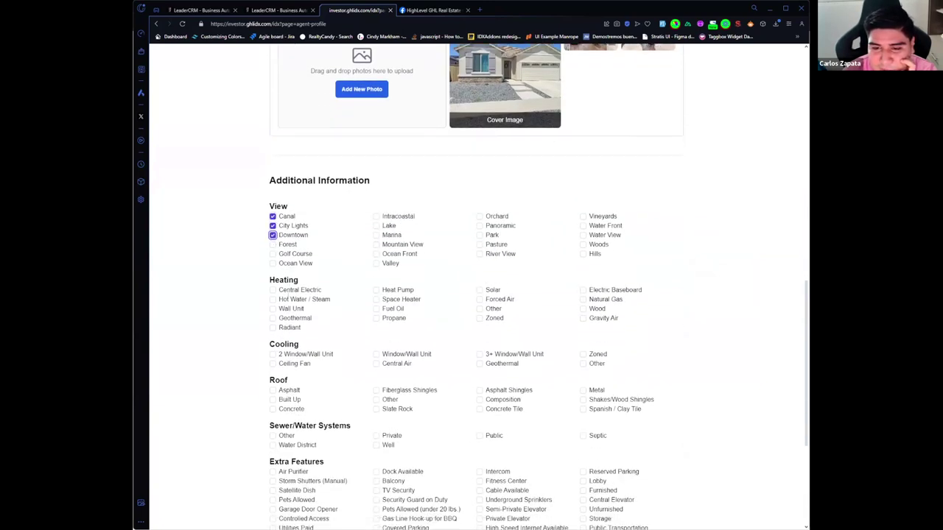
{"action": "left_click", "coordinate": [273, 242]}
{"action": "left_click", "coordinate": [272, 251]}
{"action": "left_click", "coordinate": [272, 297]}
{"action": "left_click", "coordinate": [376, 287]}
{"action": "left_click", "coordinate": [272, 333]}
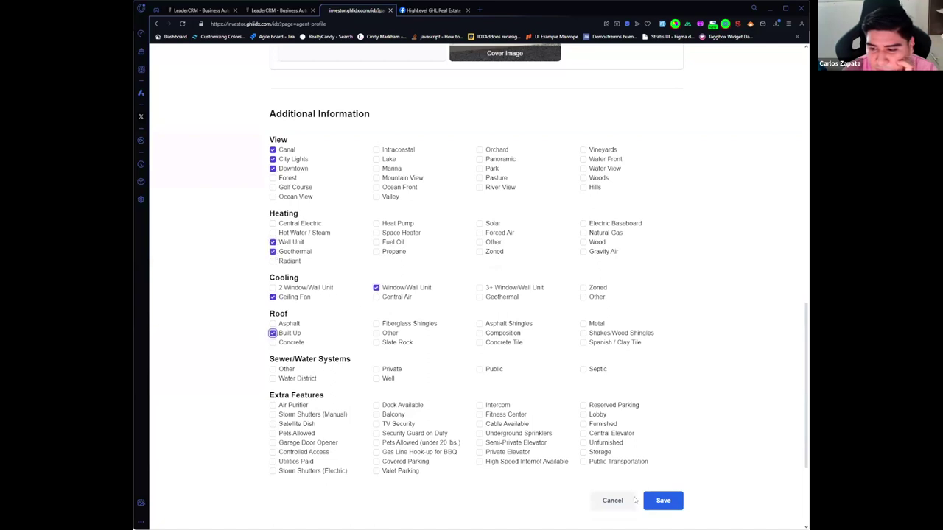
{"action": "left_click", "coordinate": [662, 503]}
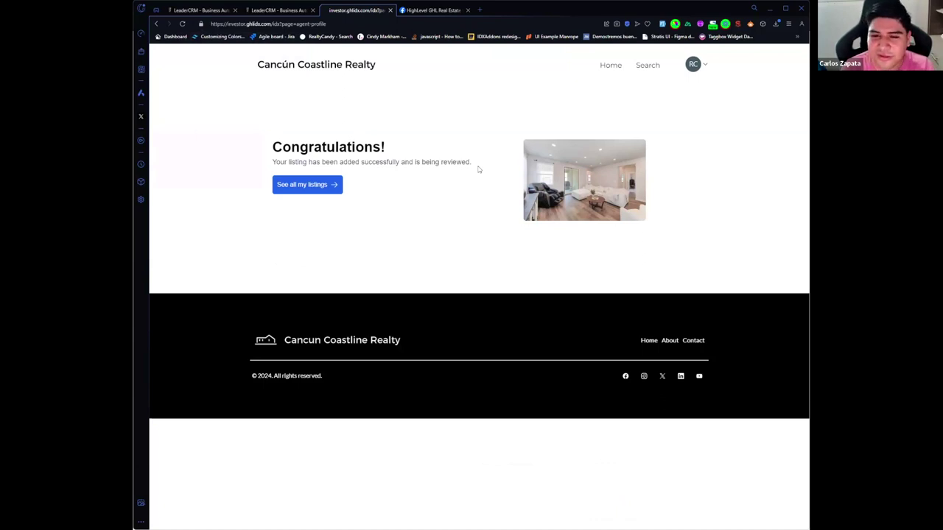
{"action": "left_click", "coordinate": [300, 185]}
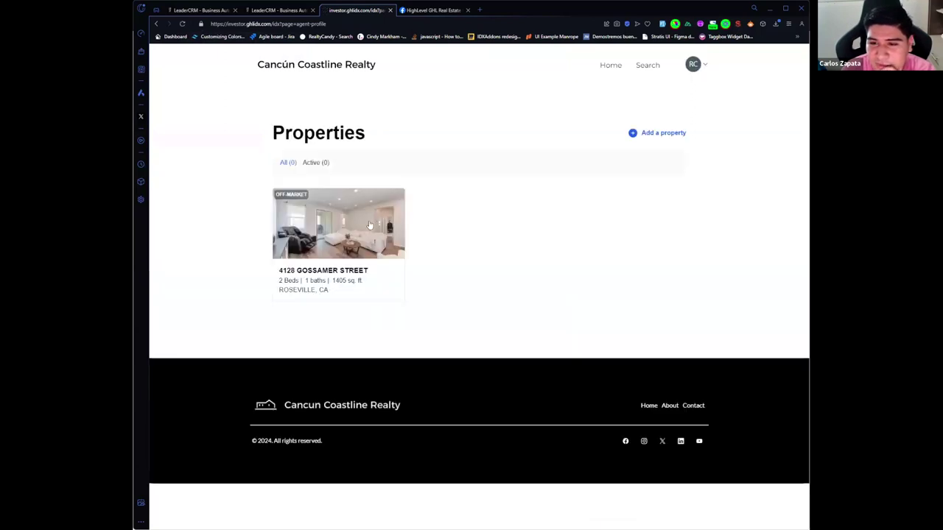
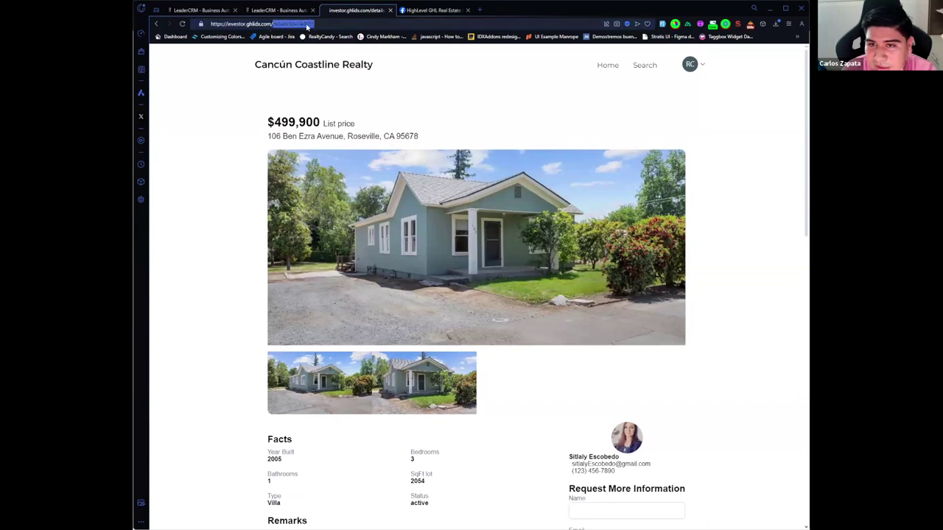
{"action": "double_click", "coordinate": [306, 25]}
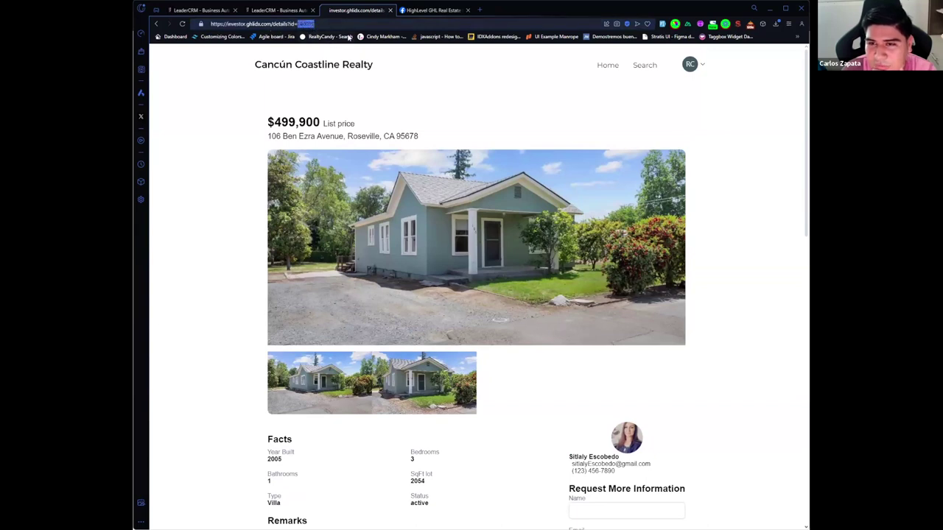
{"action": "triple_click", "coordinate": [326, 23]}
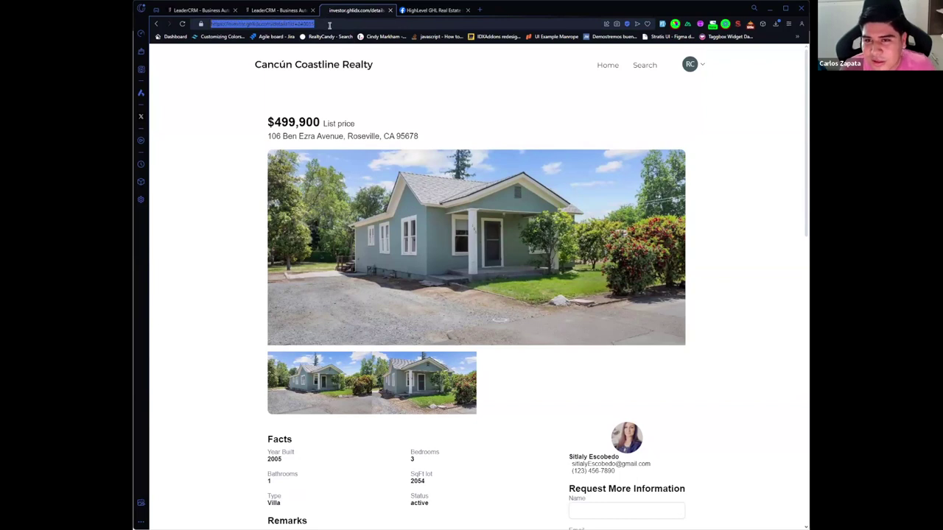
{"action": "left_click", "coordinate": [399, 132]}
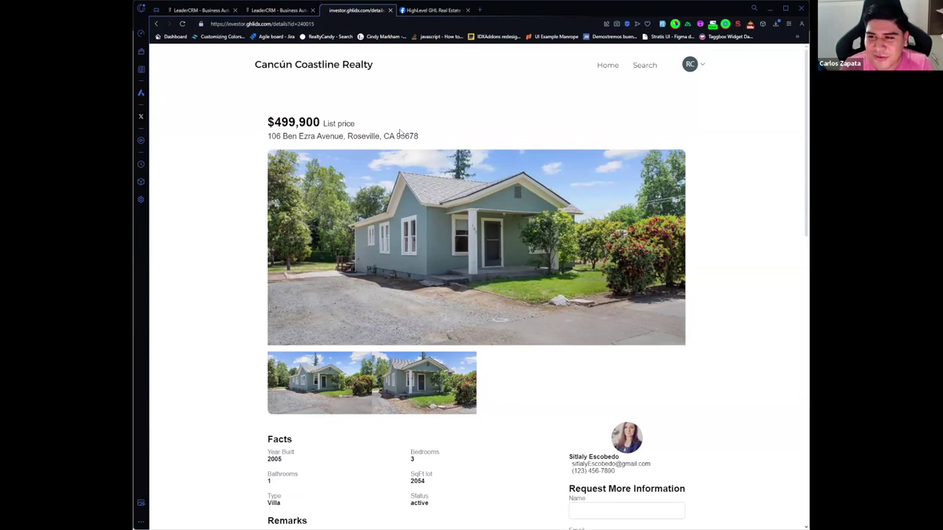
Step: Go from the listing details to the 'Real estate & homes for sale' results grid
{"action": "left_click", "coordinate": [637, 68]}
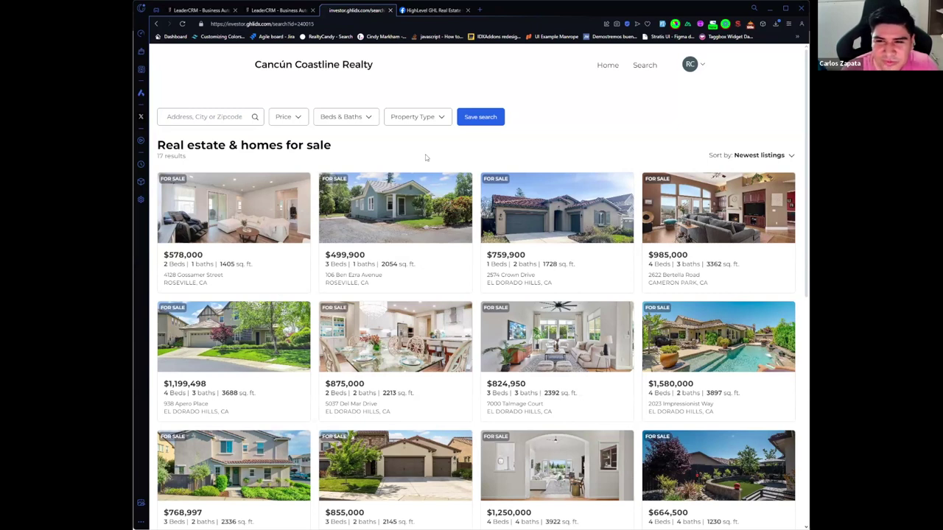
Step: In the home page builder, open the hero Custom Code element's quick-search-widget script embed
{"action": "left_click", "coordinate": [270, 13]}
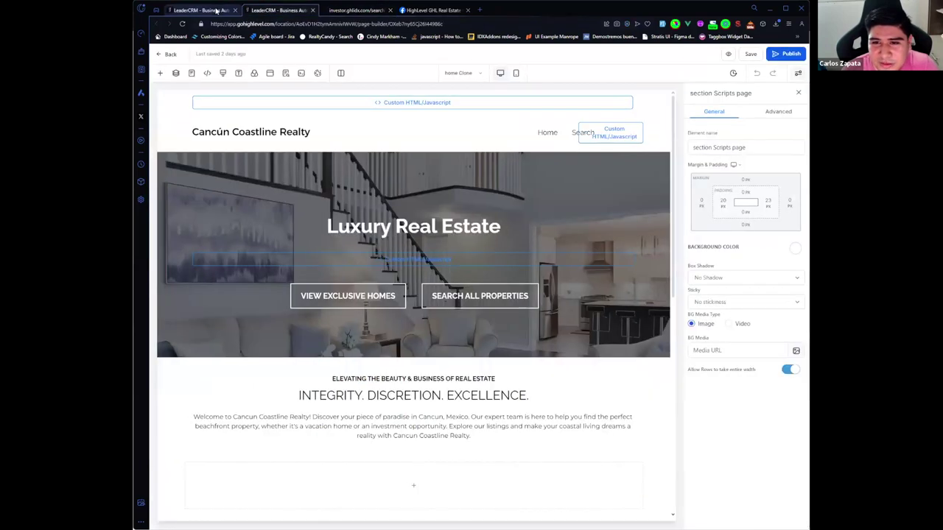
{"action": "left_click", "coordinate": [199, 10]}
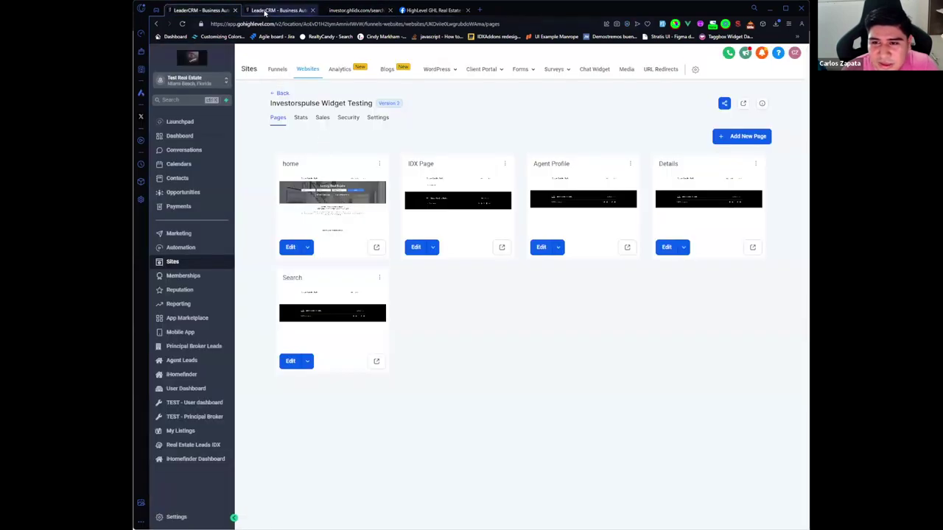
{"action": "left_click", "coordinate": [278, 11]}
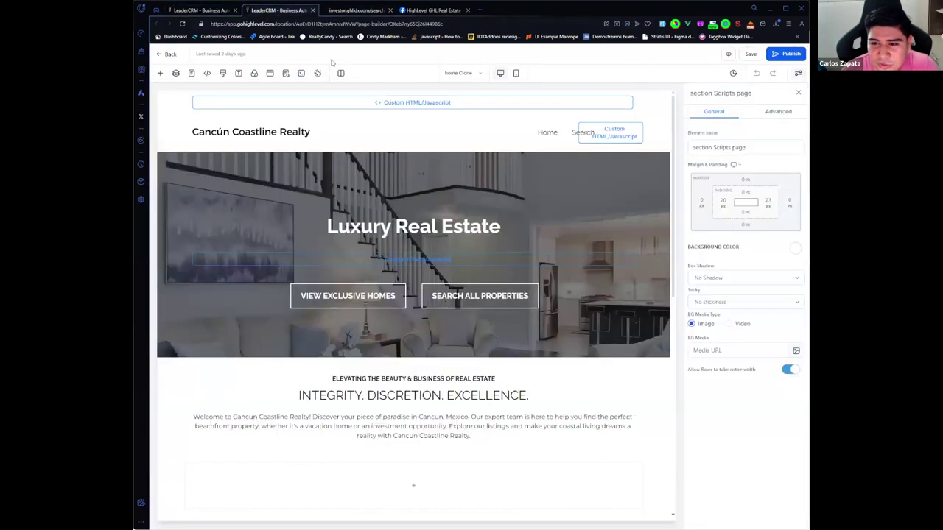
{"action": "left_click", "coordinate": [519, 269]}
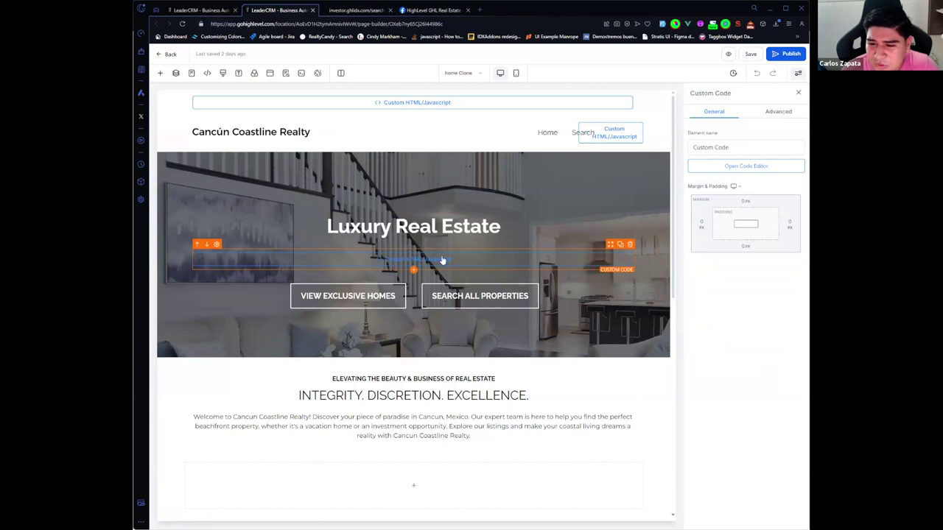
{"action": "left_click", "coordinate": [708, 174]}
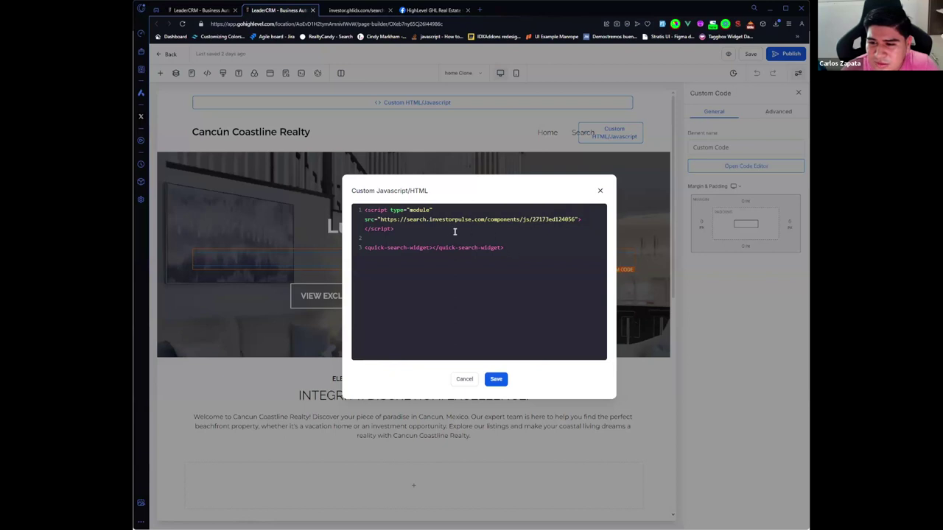
{"action": "left_click", "coordinate": [369, 211]}
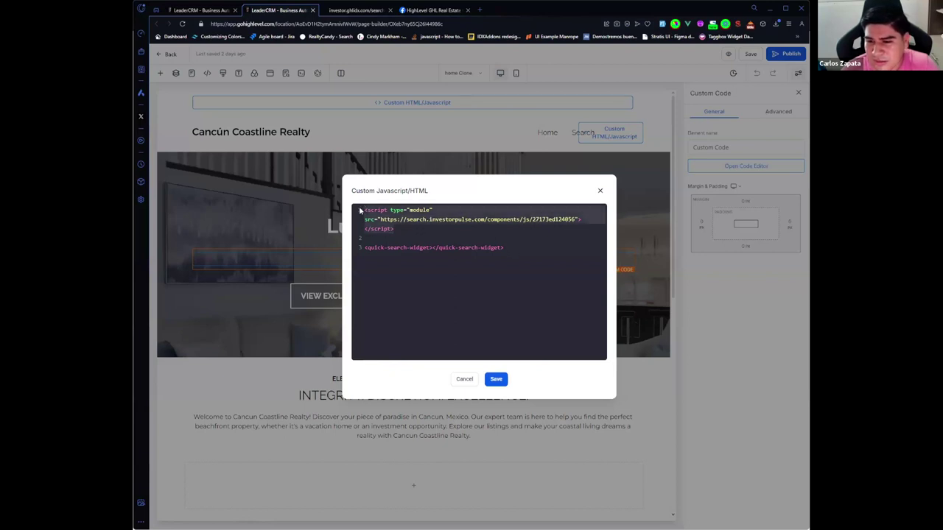
{"action": "left_click", "coordinate": [404, 229]}
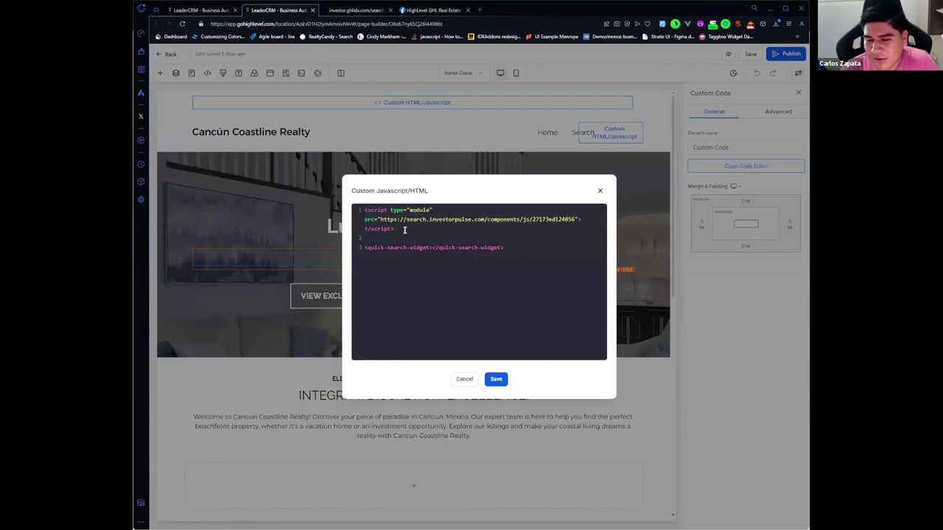
{"action": "left_click_drag", "start_coordinate": [508, 248], "coordinate": [432, 247]}
Step: View the live home page's hero search bar, then close the builder's quick-search code editor
{"action": "left_click", "coordinate": [367, 10]}
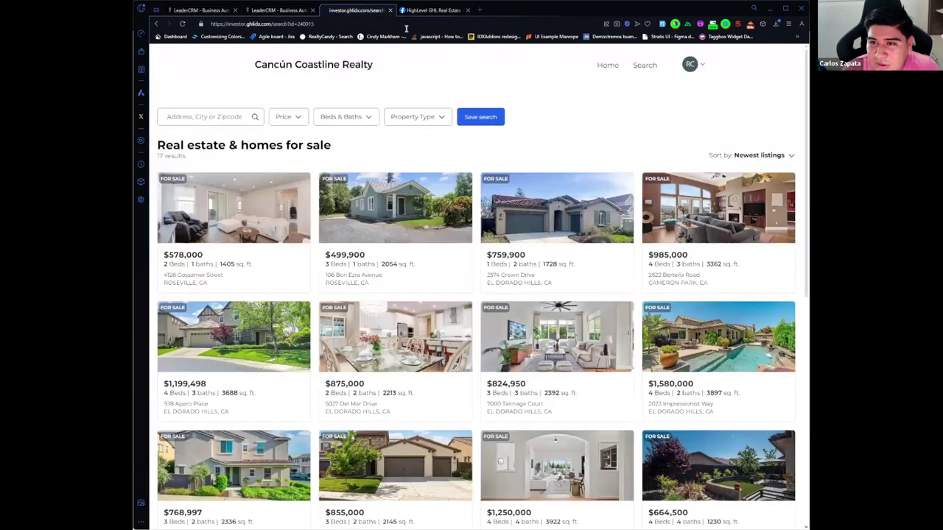
{"action": "left_click", "coordinate": [606, 65]}
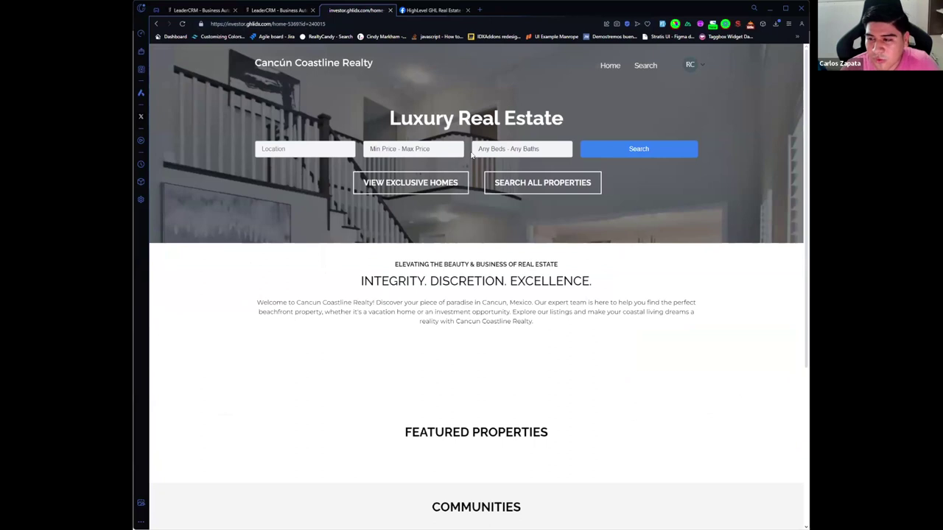
{"action": "left_click", "coordinate": [298, 11]}
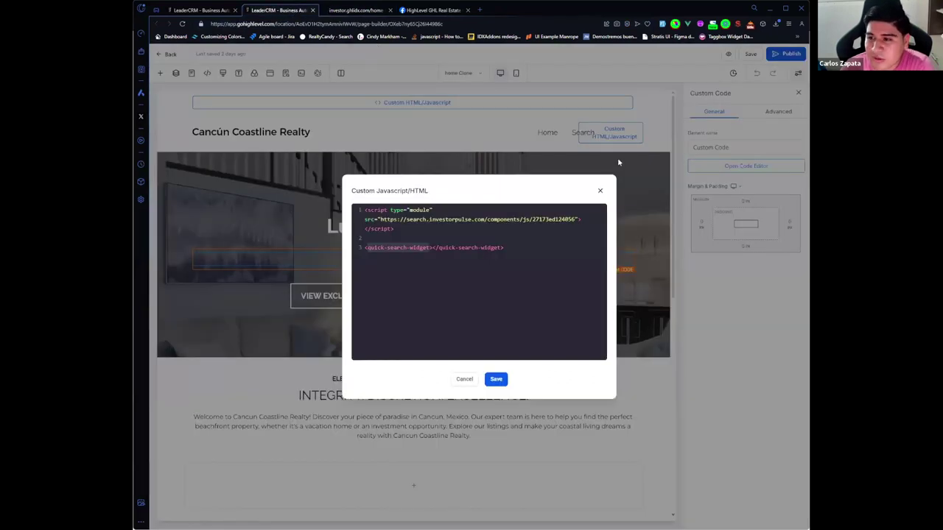
{"action": "left_click", "coordinate": [618, 162]}
Step: Inspect the navigation Custom Code element and highlight its sign-in-button code line
{"action": "left_click", "coordinate": [610, 140]}
{"action": "left_click", "coordinate": [751, 166]}
{"action": "left_click_drag", "start_coordinate": [473, 219], "coordinate": [363, 220]}
Step: Back on the live site, open and close the RC avatar's account menu
{"action": "left_click", "coordinate": [351, 11]}
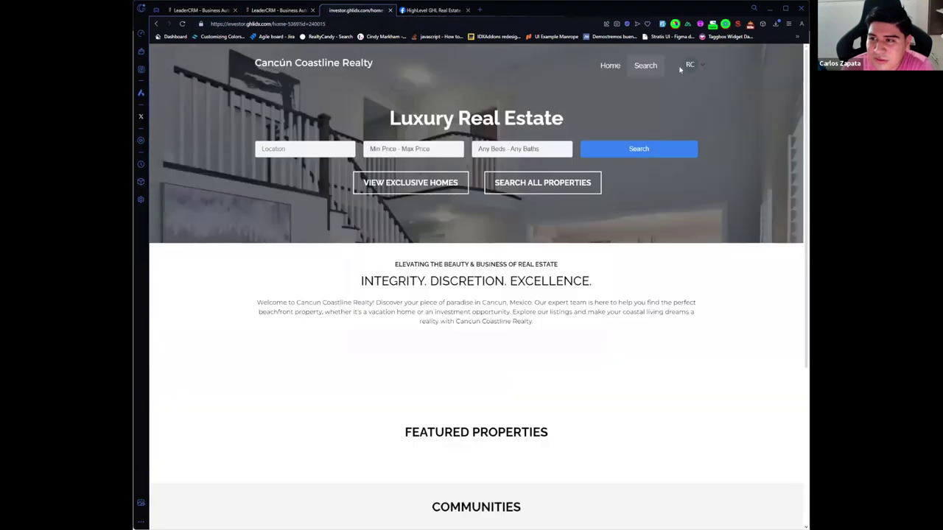
{"action": "left_click", "coordinate": [689, 67]}
{"action": "left_click", "coordinate": [691, 67]}
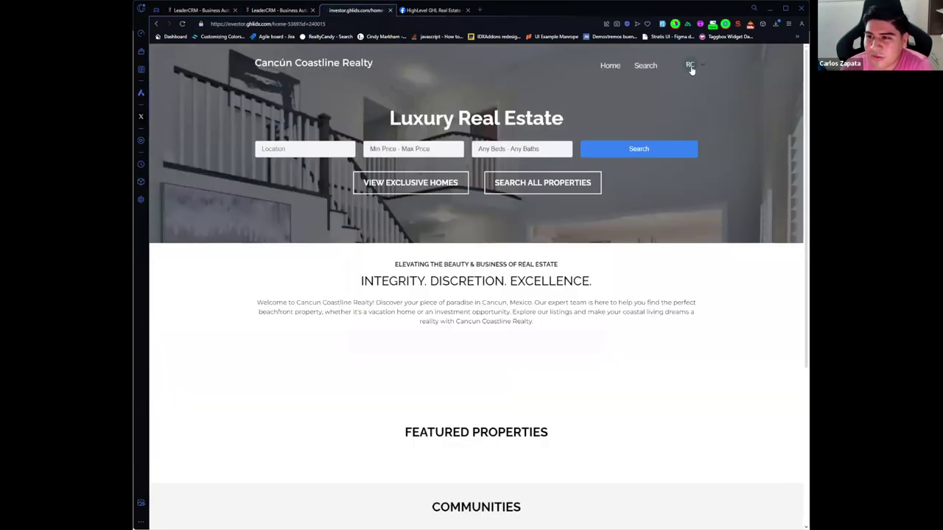